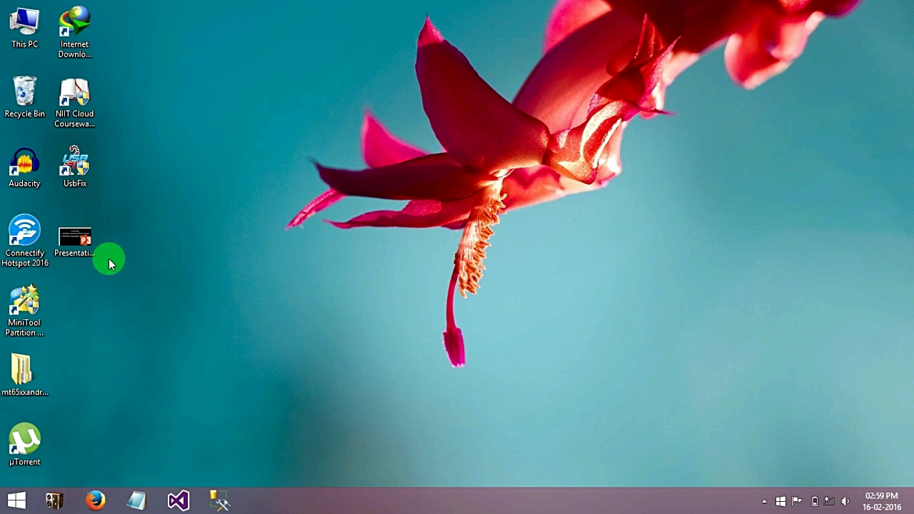
- Move the mt65xxandroidphone folder to an empty area of the desktop and review its driver subfolders for each Windows version
left_click_drag(21, 375, 269, 92)
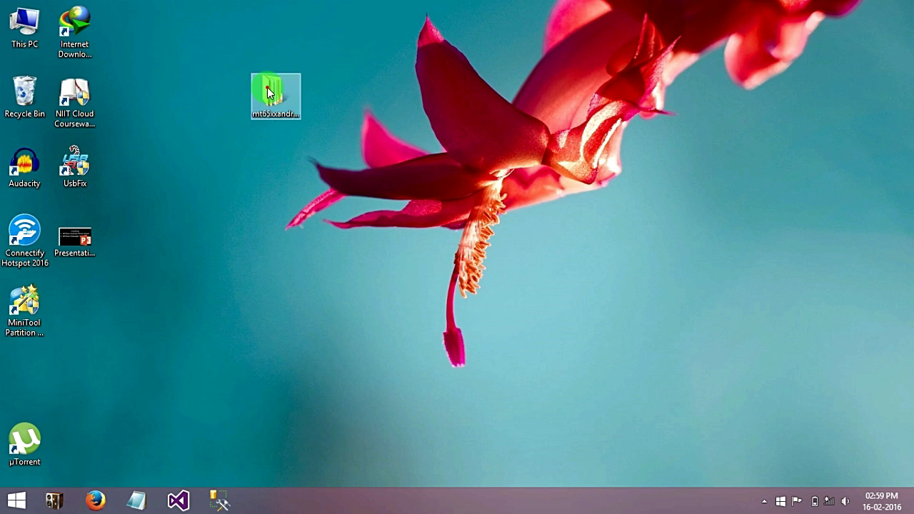
double_click(269, 92)
left_click_drag(220, 196, 231, 238)
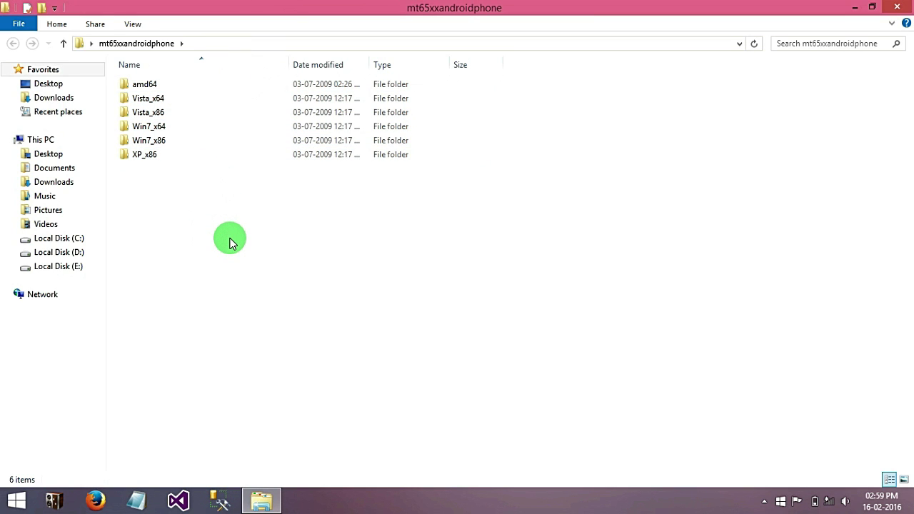
left_click(190, 112)
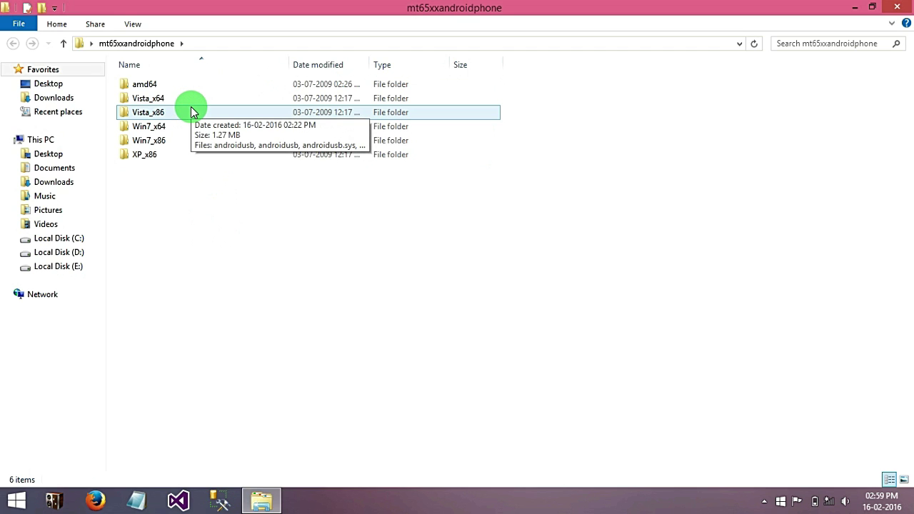
left_click(190, 140)
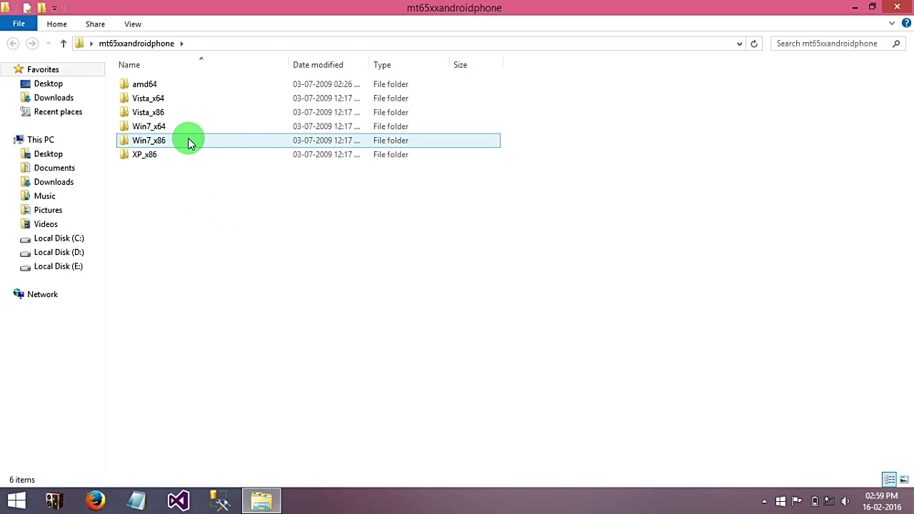
left_click(188, 141, "ctrl")
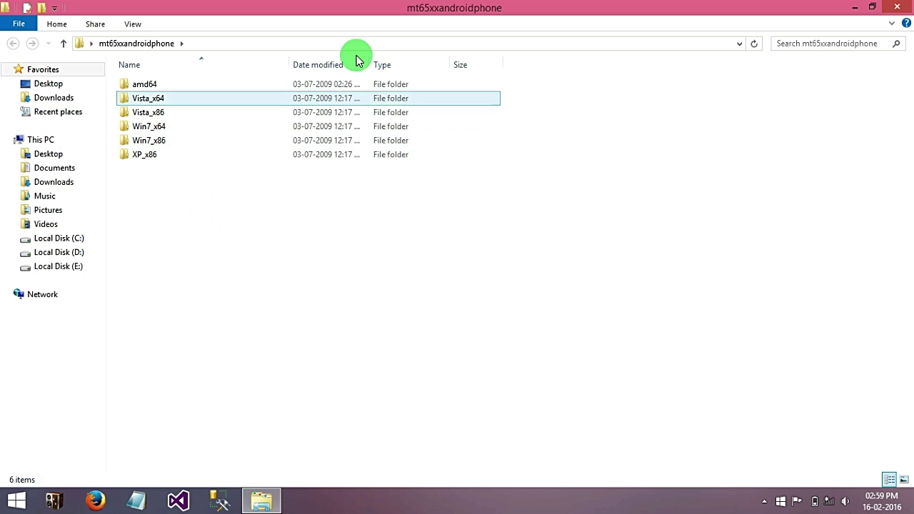
left_click(906, 8)
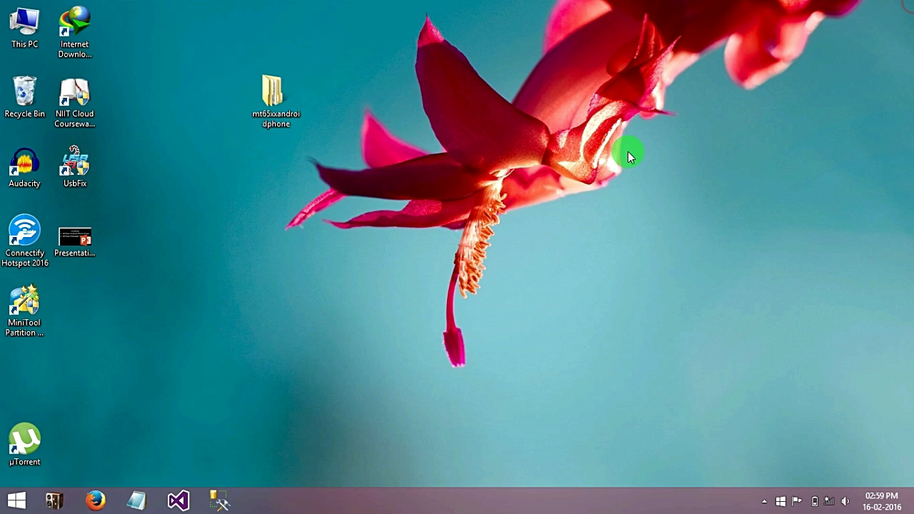
right_click(628, 151)
left_click(673, 190)
- Open Device Manager and select MT65xx Android Phone under Other devices
left_click(14, 507)
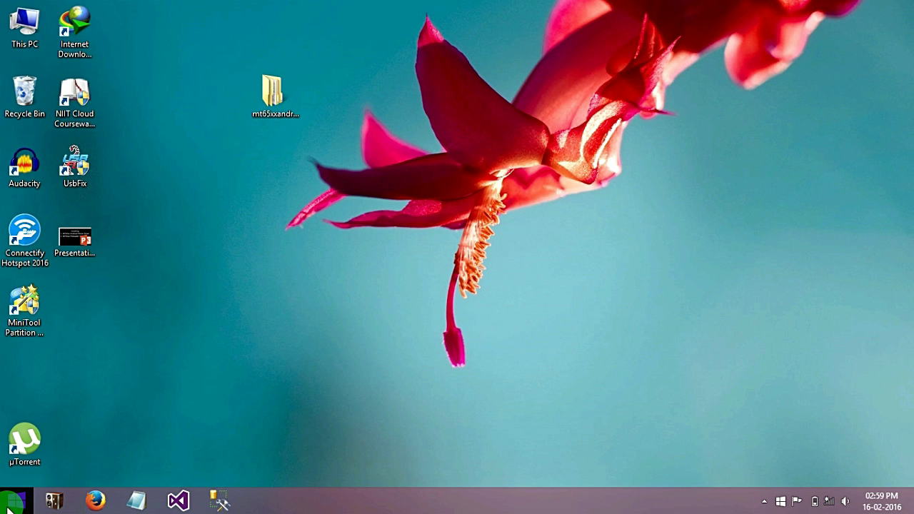
right_click(9, 506)
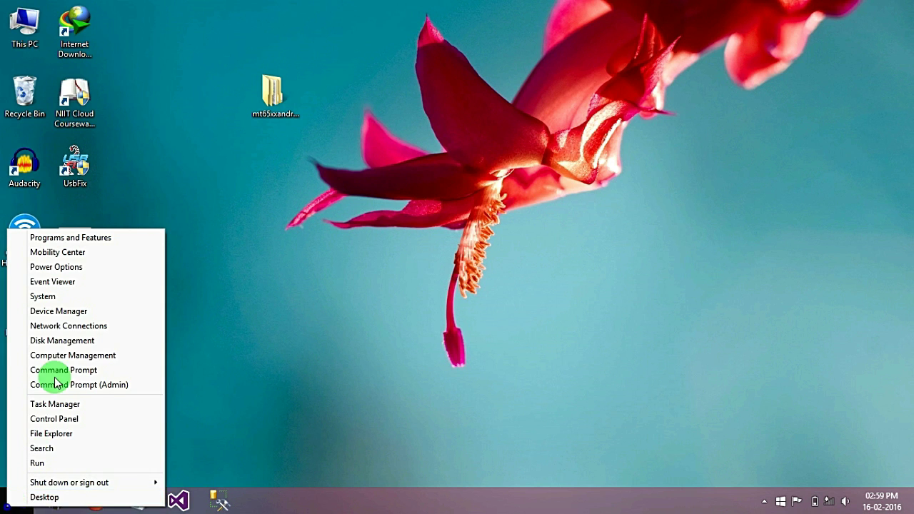
left_click(48, 317)
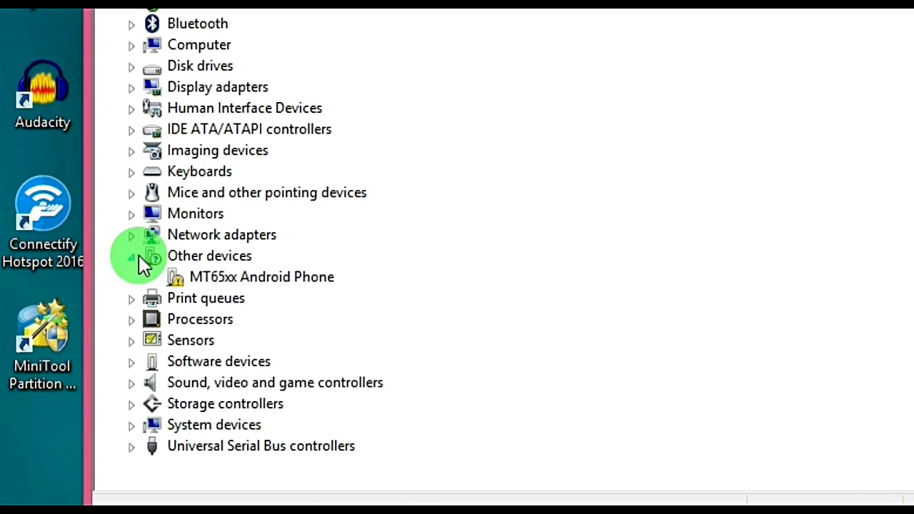
left_click(235, 280)
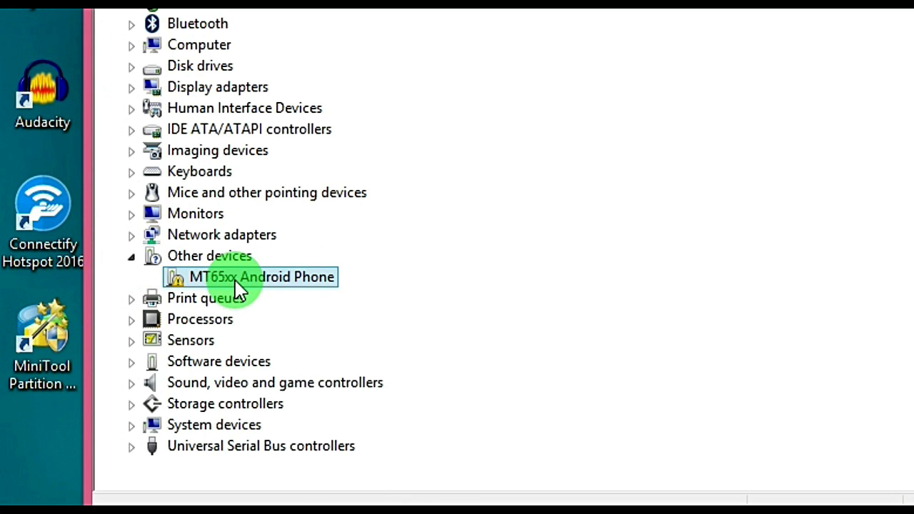
- Start a manual driver update for MT65xx Android Phone, choosing from the computer's driver list with Show All Devices
right_click(238, 289)
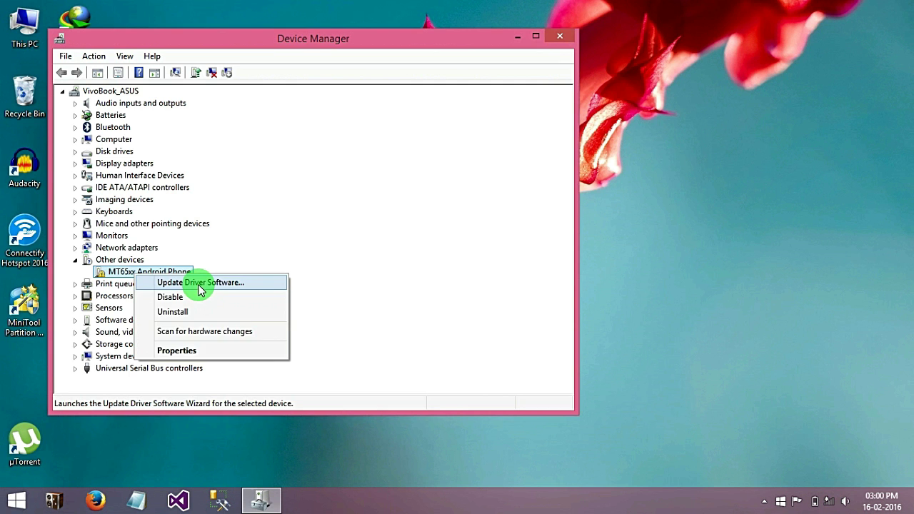
left_click(348, 302)
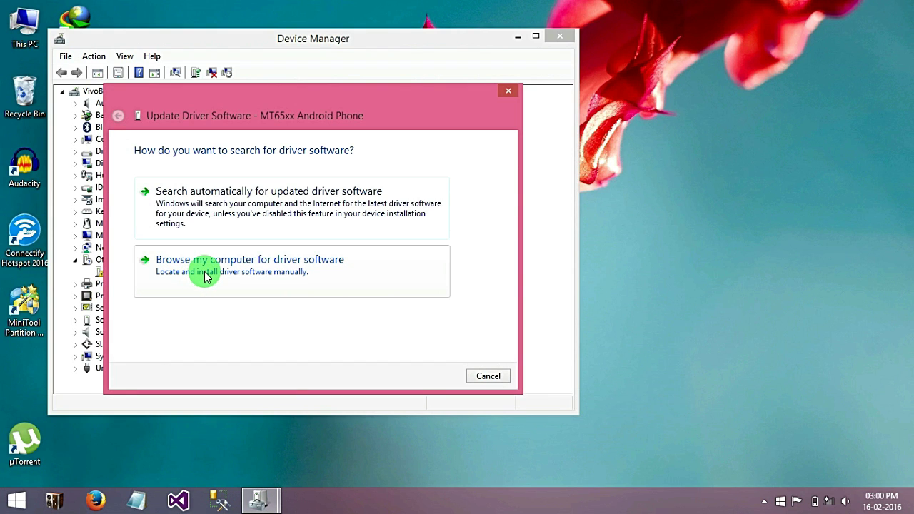
left_click(205, 277)
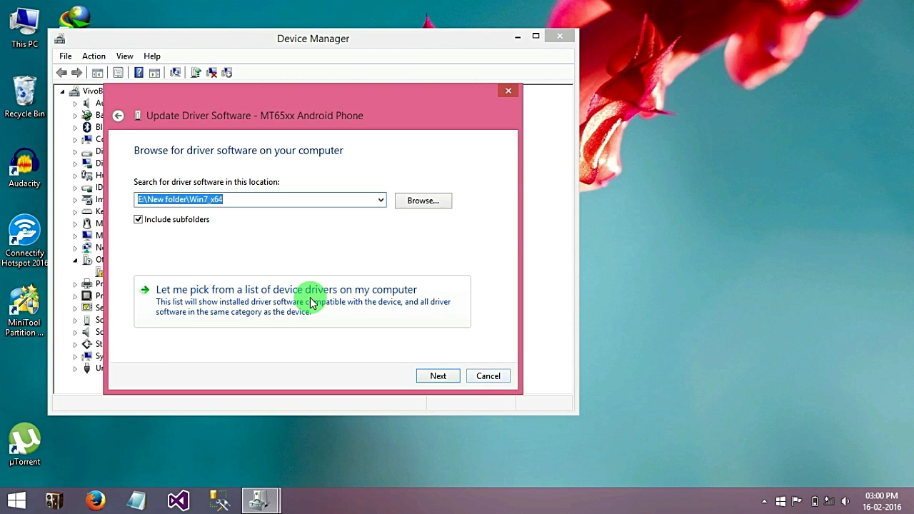
left_click(260, 298)
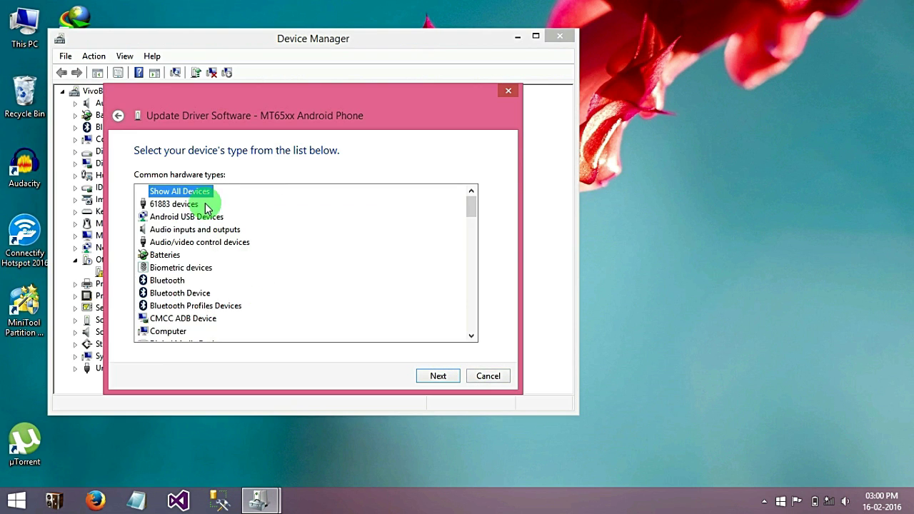
left_click(436, 376)
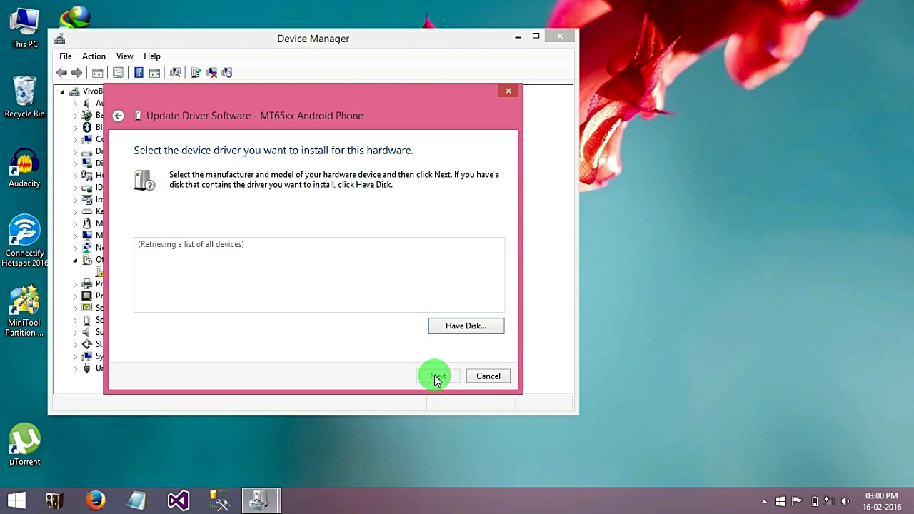
- Load androidusb.INF from the Win7_x64 subfolder of the desktop's mt65xxandroidphone folder as the disk driver and proceed with its installation
left_click(461, 327)
left_click(420, 305)
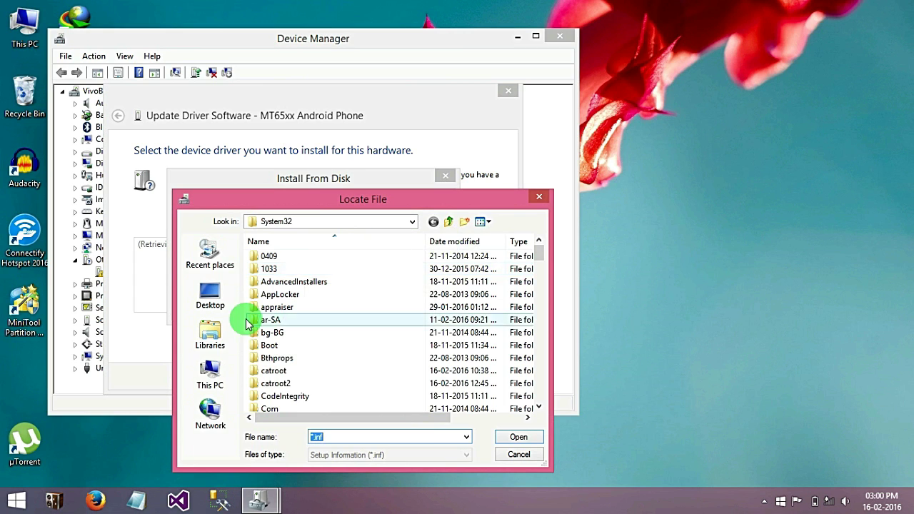
left_click(211, 375)
left_click(212, 303)
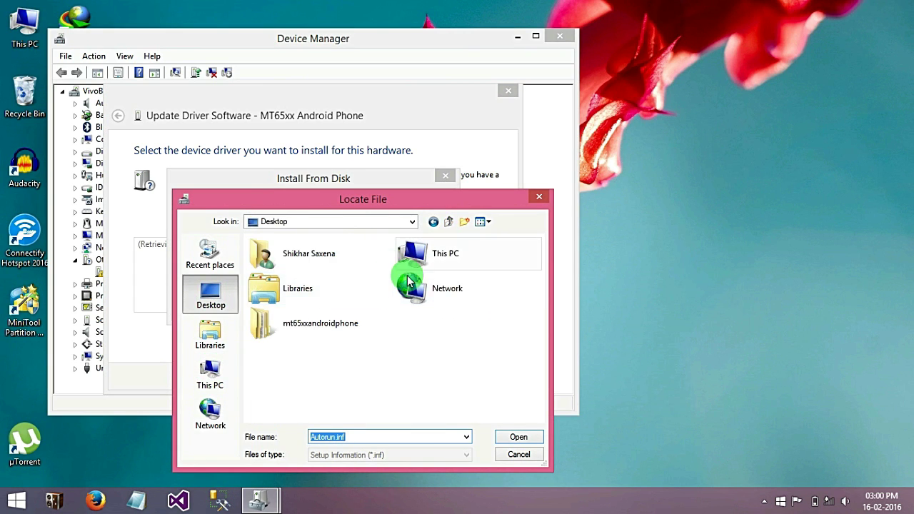
double_click(347, 326)
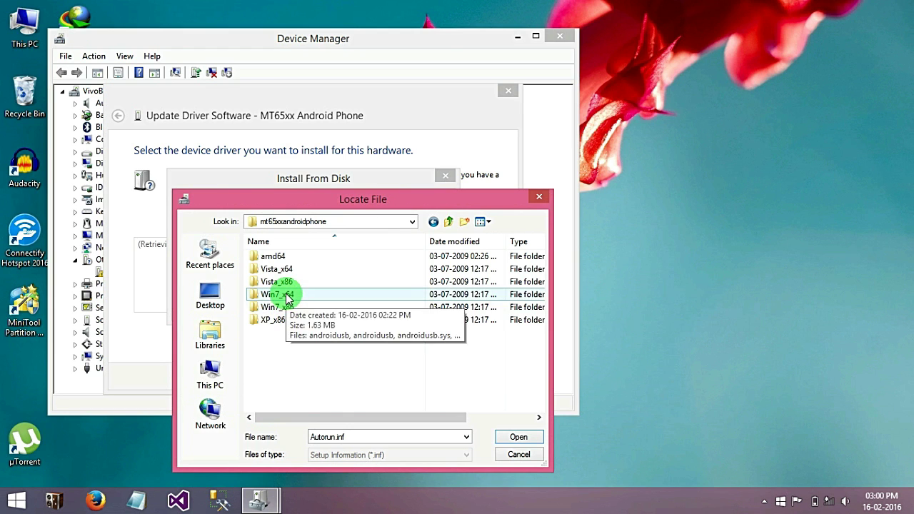
double_click(285, 294)
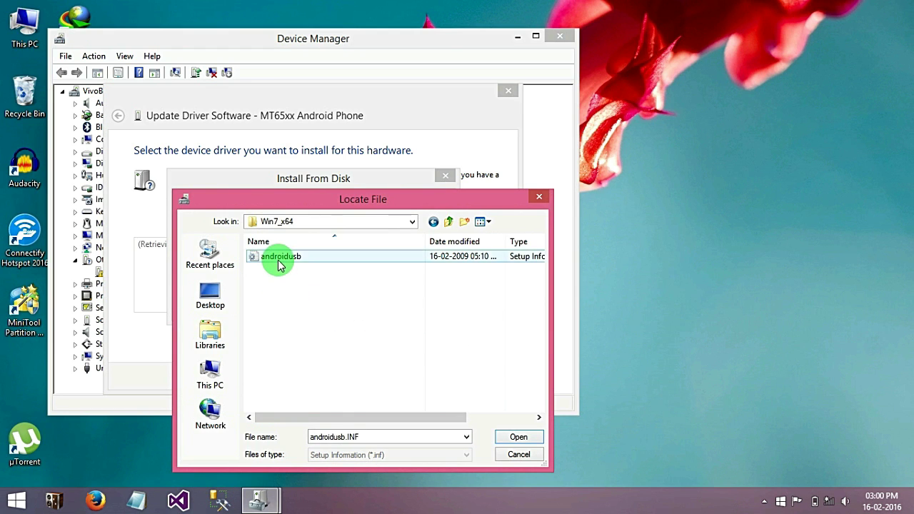
left_click(520, 436)
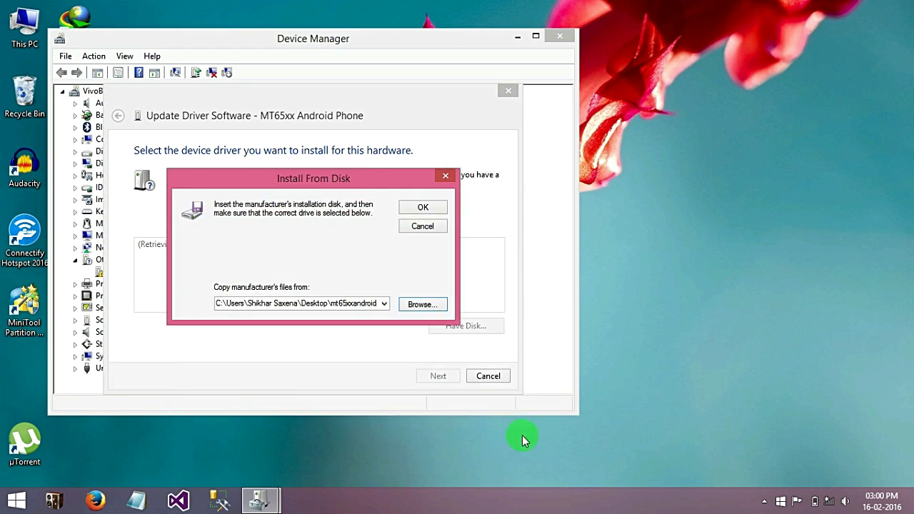
left_click(431, 205)
left_click(439, 377)
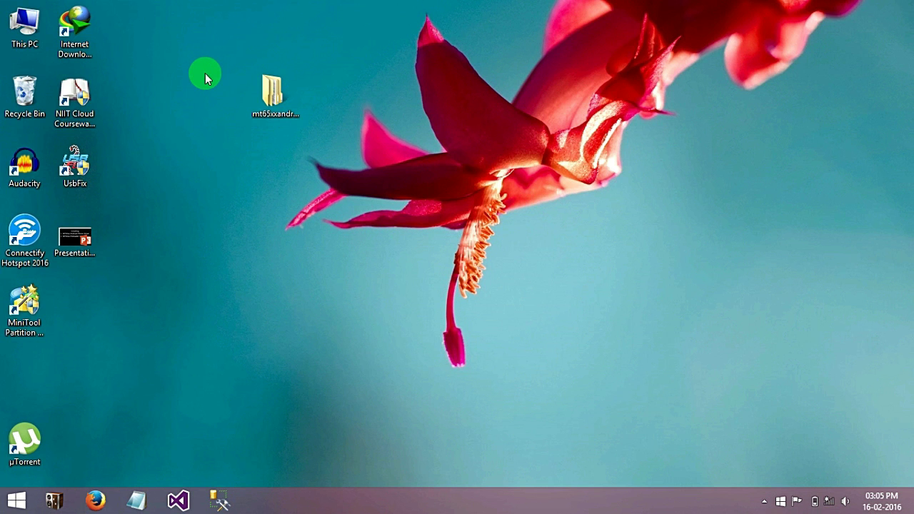
- Extract the ALL MTK USB Driver 2014 v 0.8.2_2 archive from Local Disk (E:) to the desktop and close the file window
left_click(23, 36)
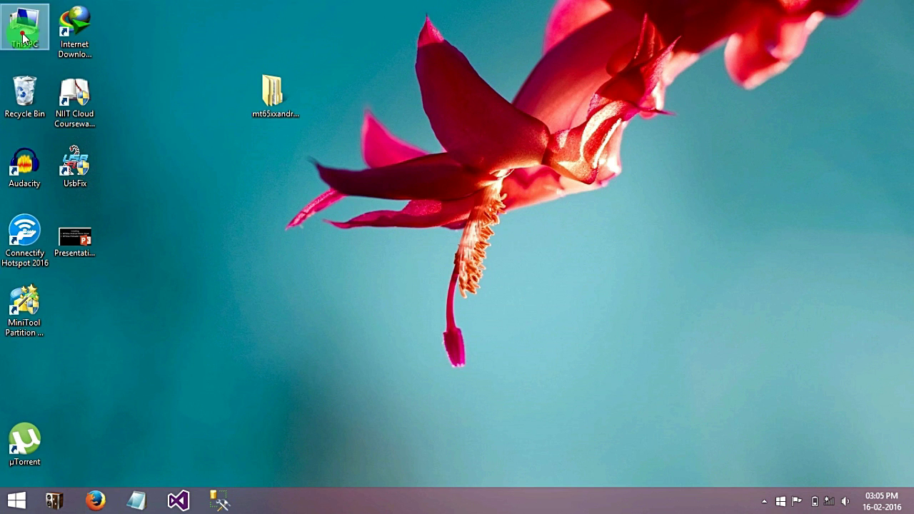
double_click(23, 36)
left_click(58, 266)
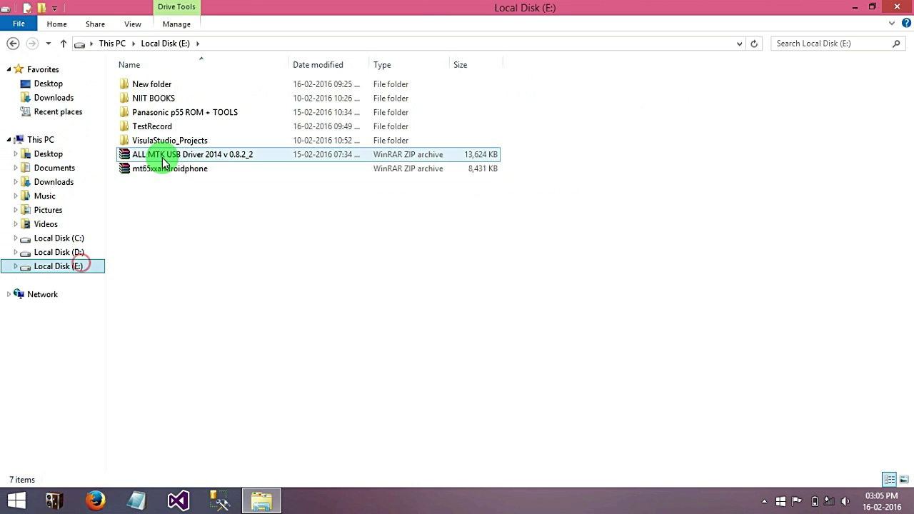
right_click(163, 159)
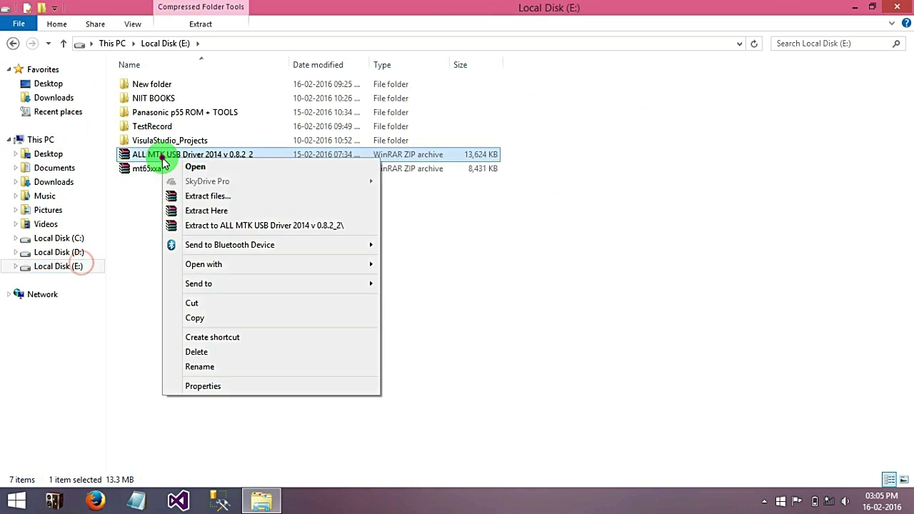
left_click(209, 196)
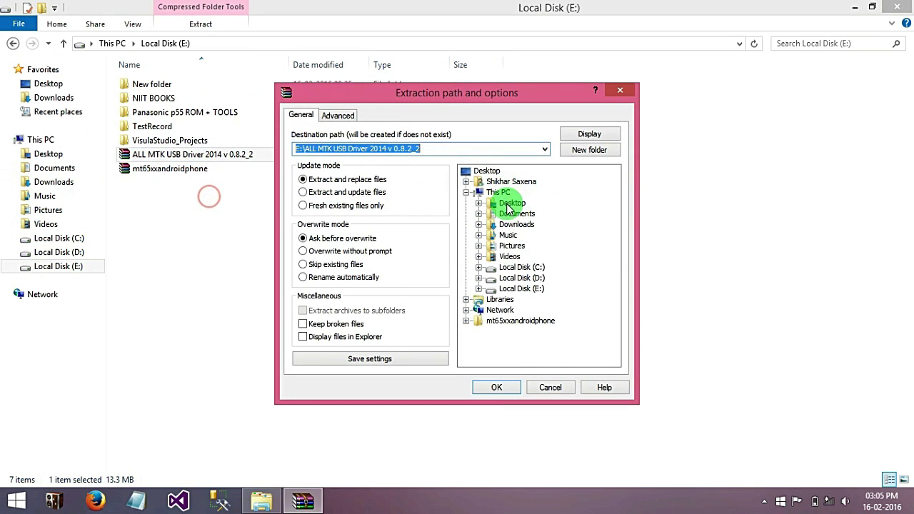
left_click(510, 204)
left_click(505, 387)
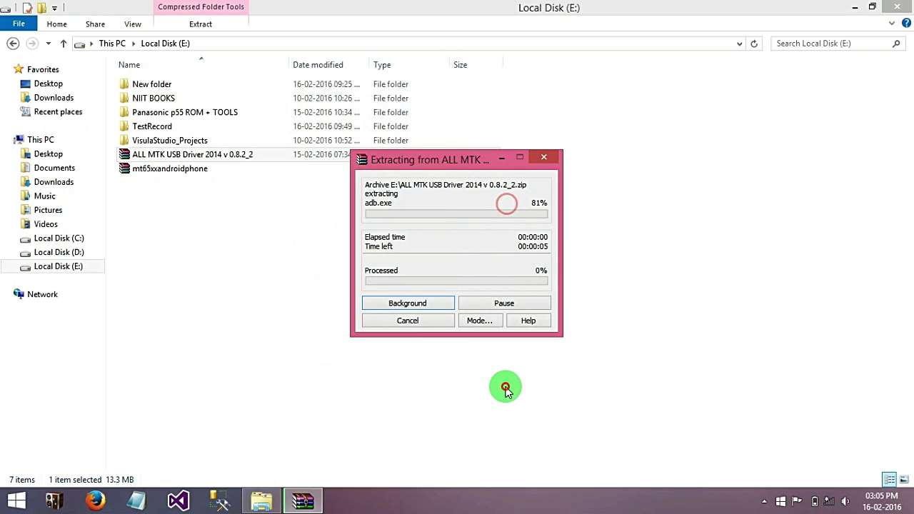
mouse_move(901, 10)
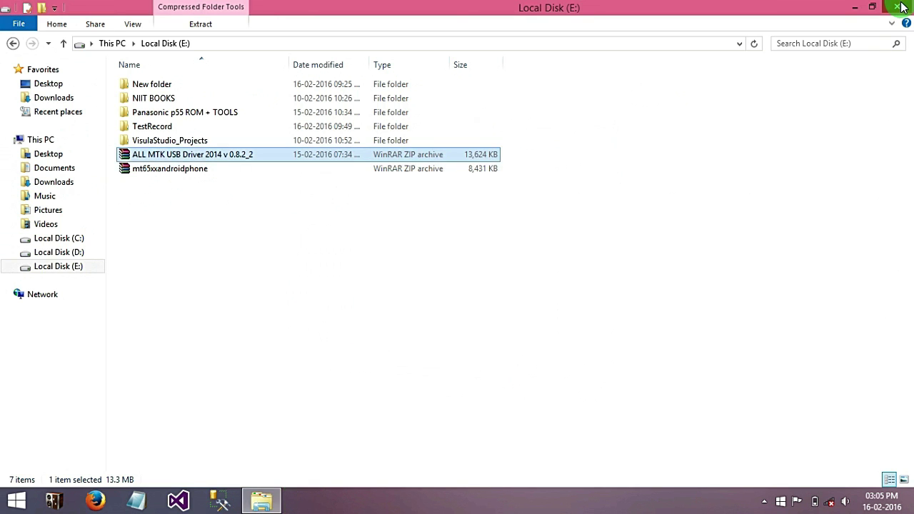
left_click(901, 7)
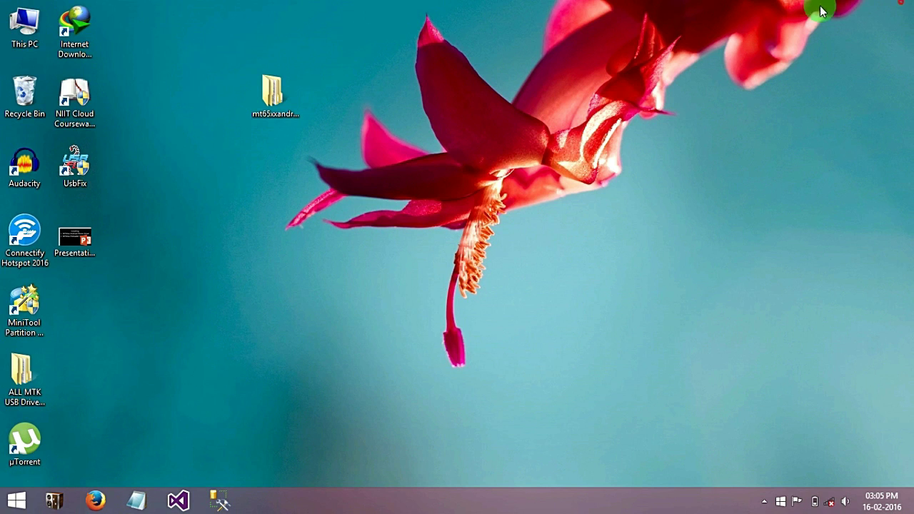
- Move the ALL MTK USB Driver 2014 v 0.8.2 folder to an empty desktop area and review its MT65xx Preloader subfolder
left_click(14, 392)
left_click_drag(15, 392, 750, 181)
left_click(771, 181)
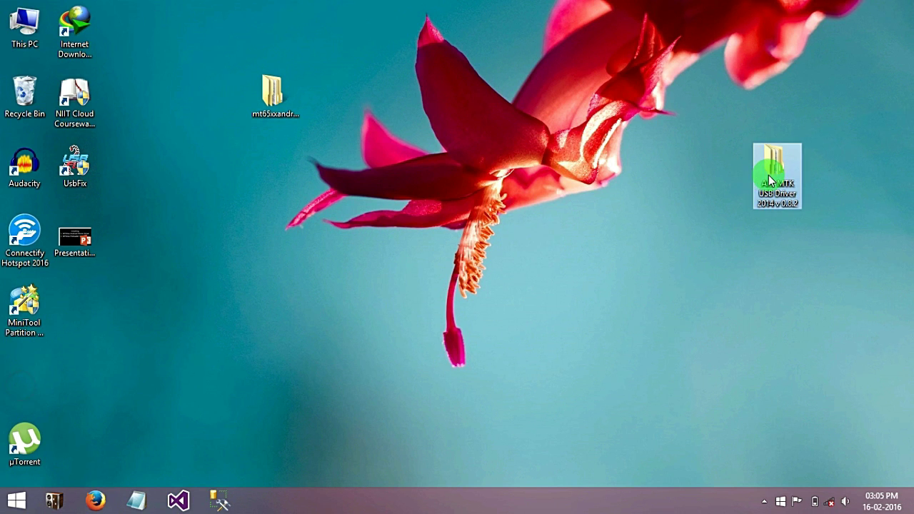
double_click(770, 181)
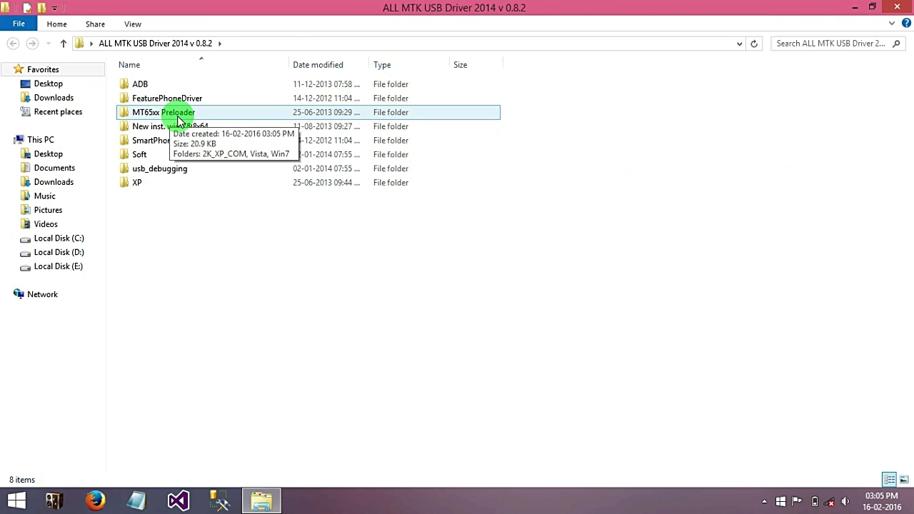
double_click(178, 117)
left_click_drag(175, 218, 170, 180)
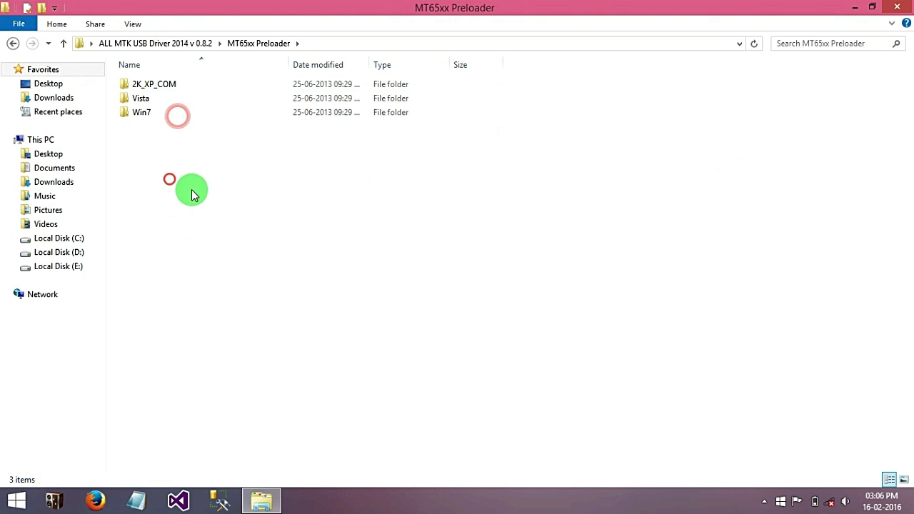
left_click(897, 7)
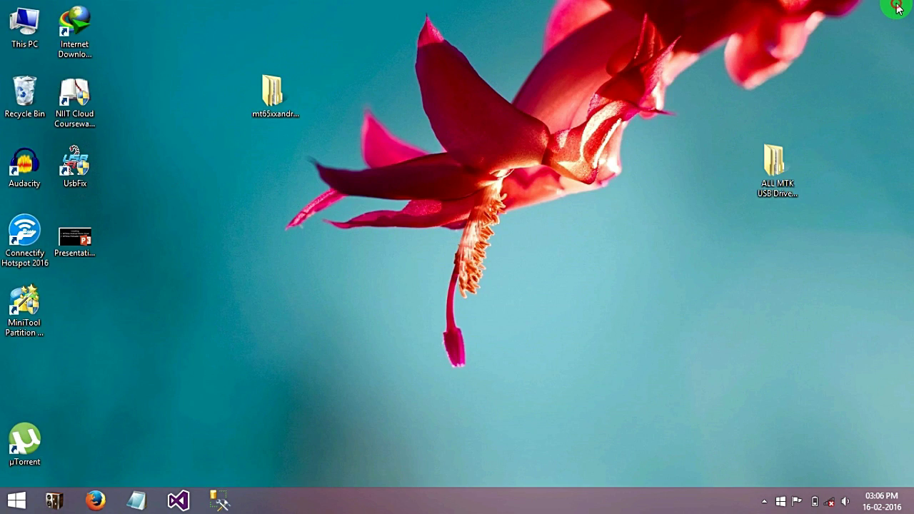
- Open the full PC settings from the desktop
mouse_move(909, 4)
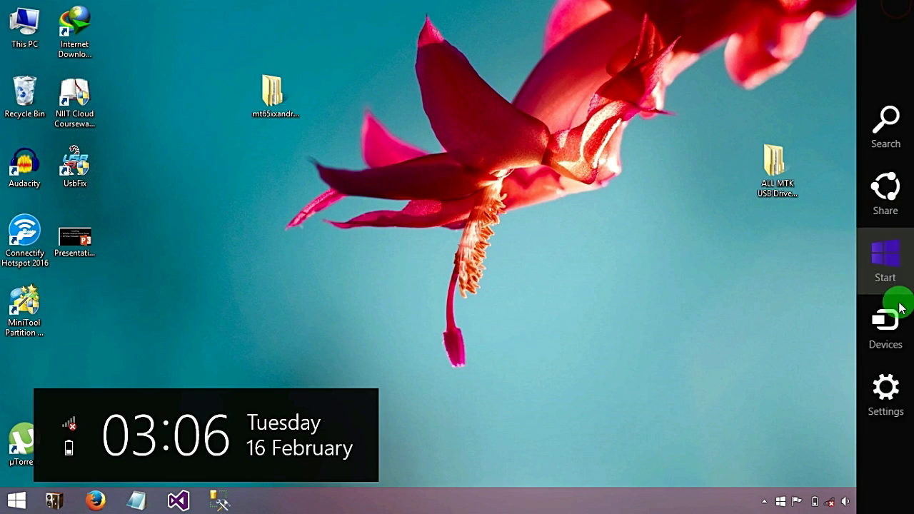
left_click(893, 404)
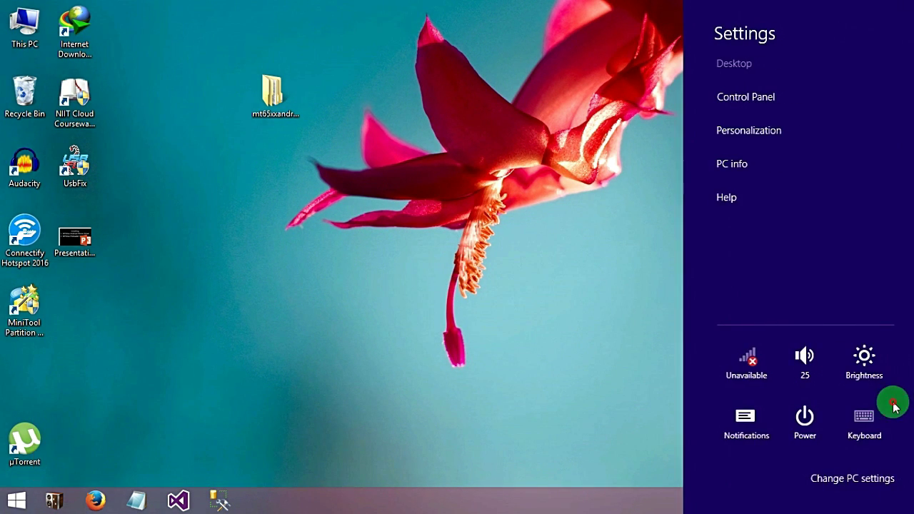
left_click(846, 475)
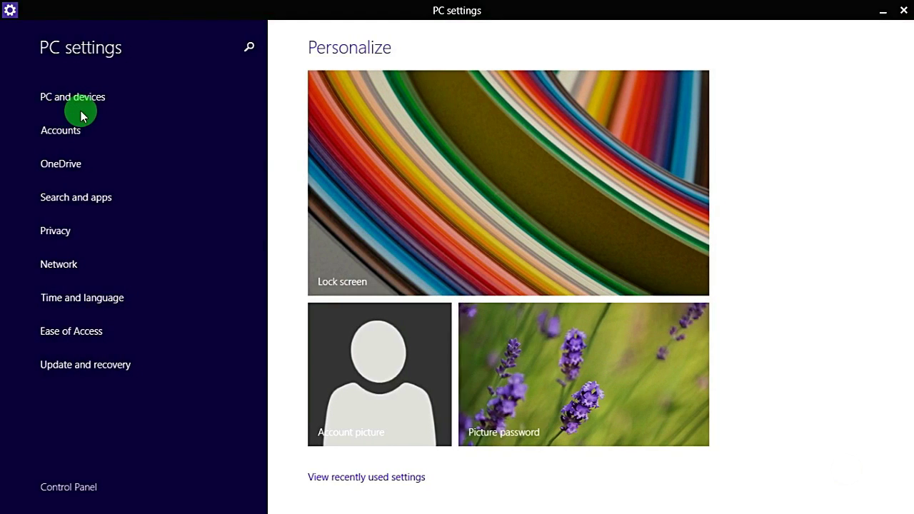
- Restart the PC into advanced startup from the recovery settings and disable driver signature enforcement through Troubleshoot, Advanced options and Startup Settings
left_click(92, 366)
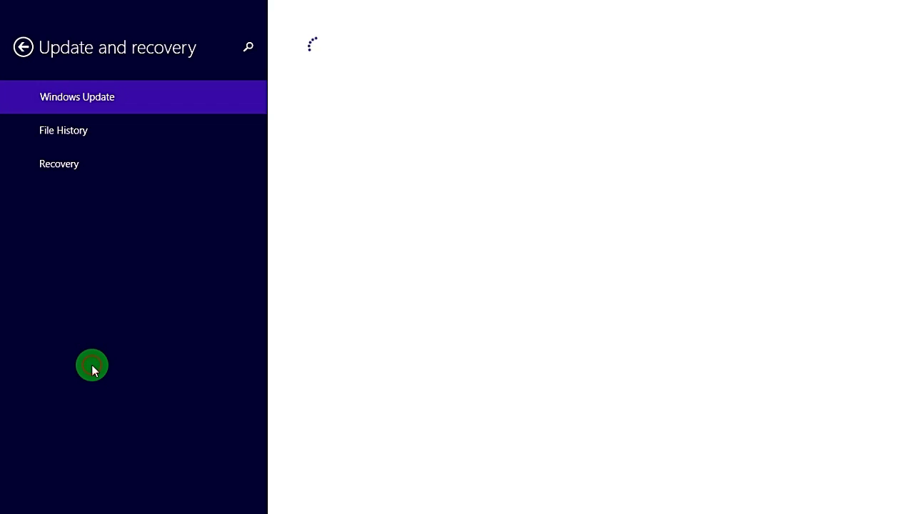
left_click(73, 171)
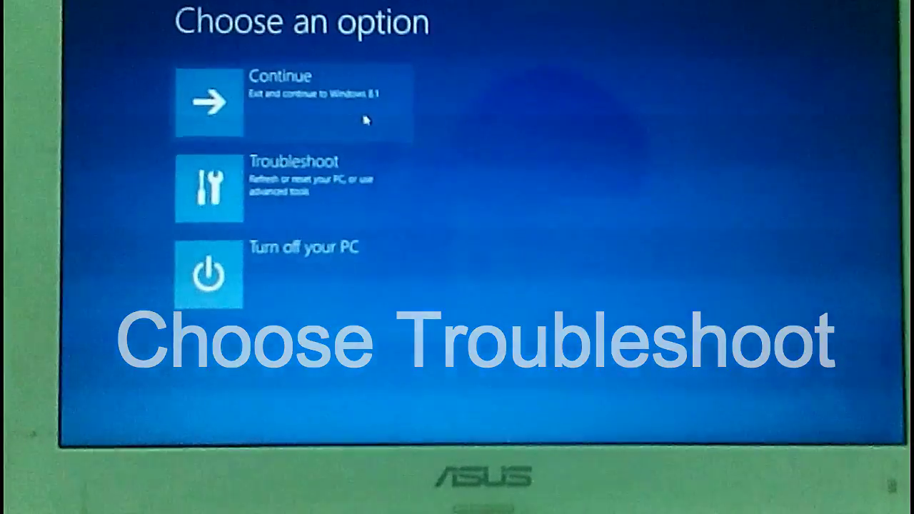
left_click(354, 167)
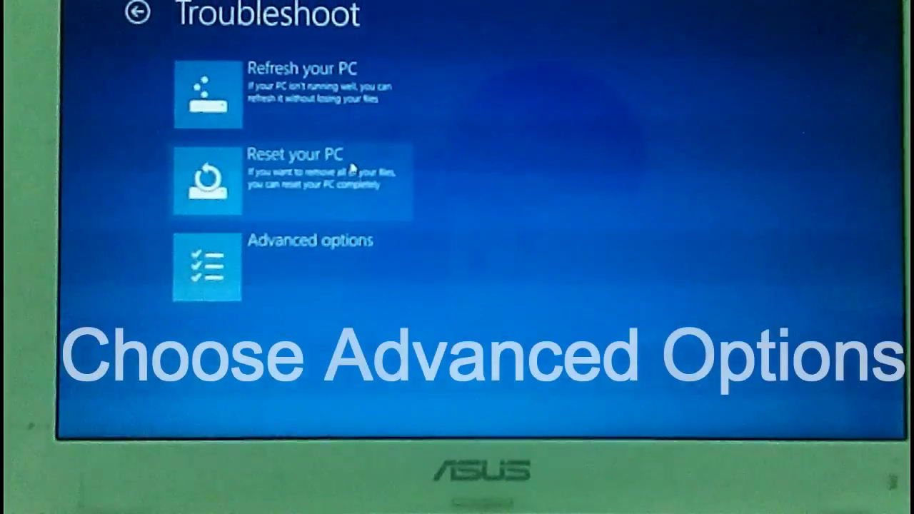
left_click(258, 261)
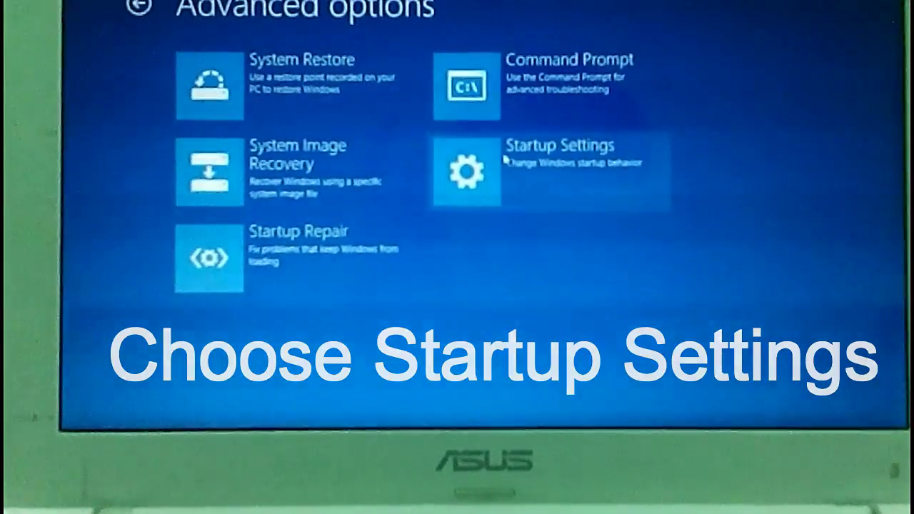
left_click(506, 166)
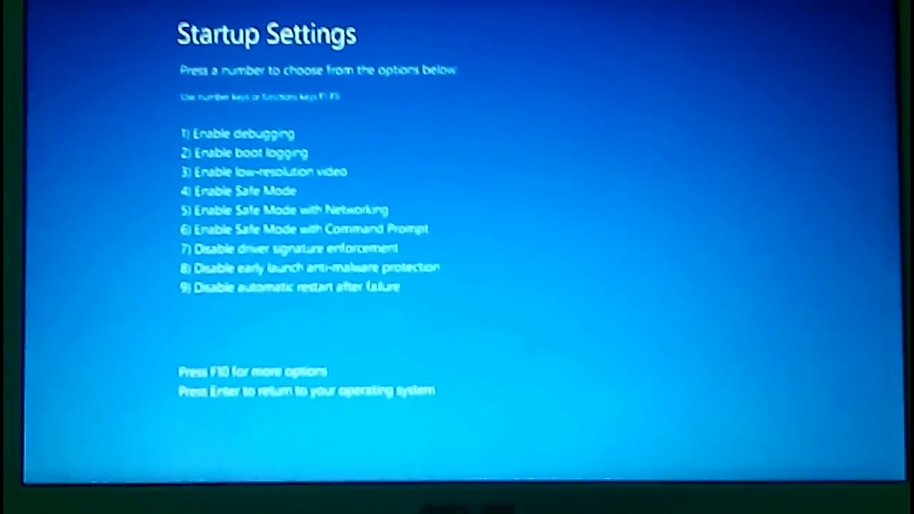
key("4")
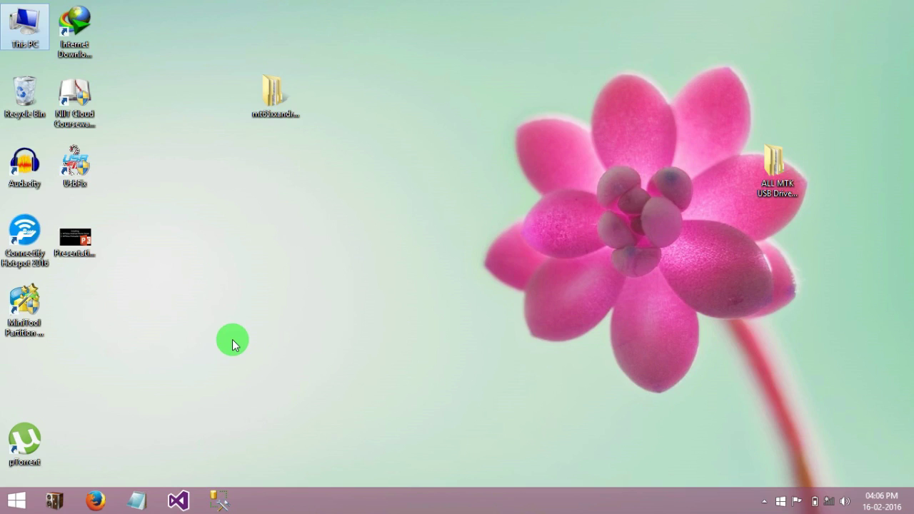
- Open Device Manager, show hidden devices and expand the Other devices category
right_click(6, 507)
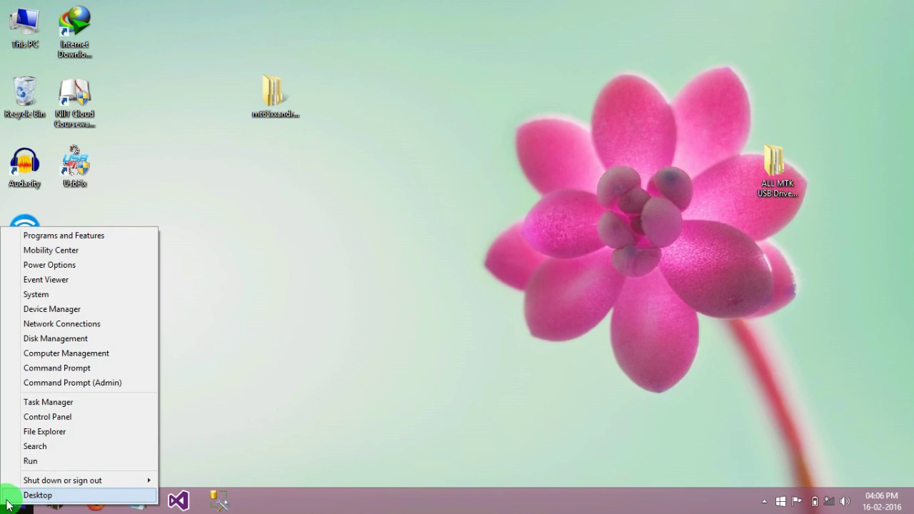
left_click(60, 313)
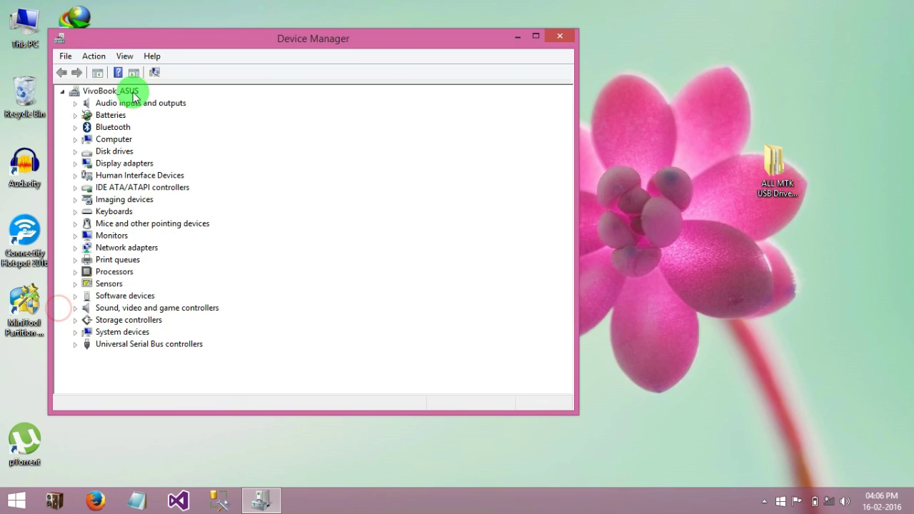
left_click(125, 56)
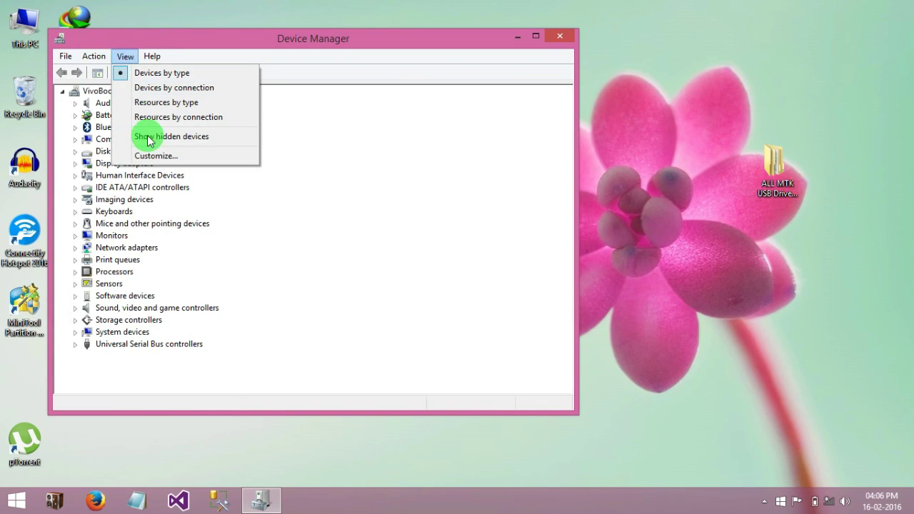
left_click(150, 137)
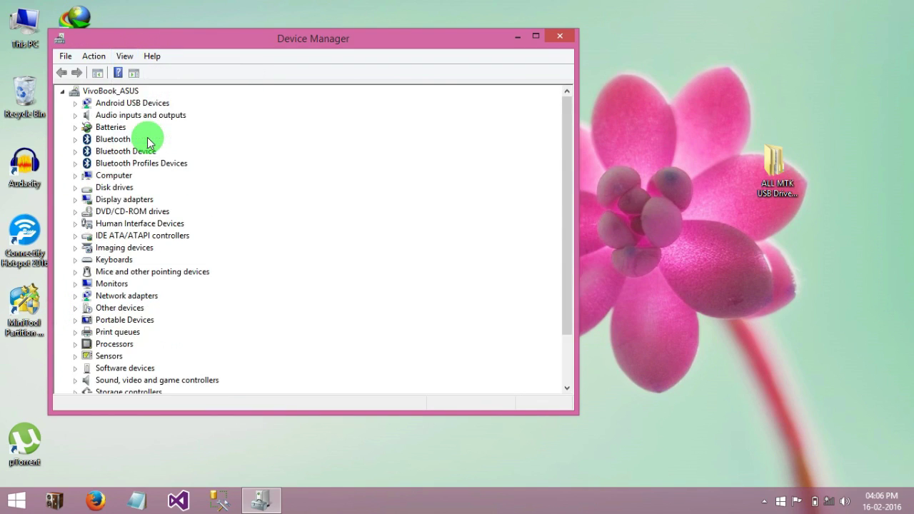
left_click(76, 308)
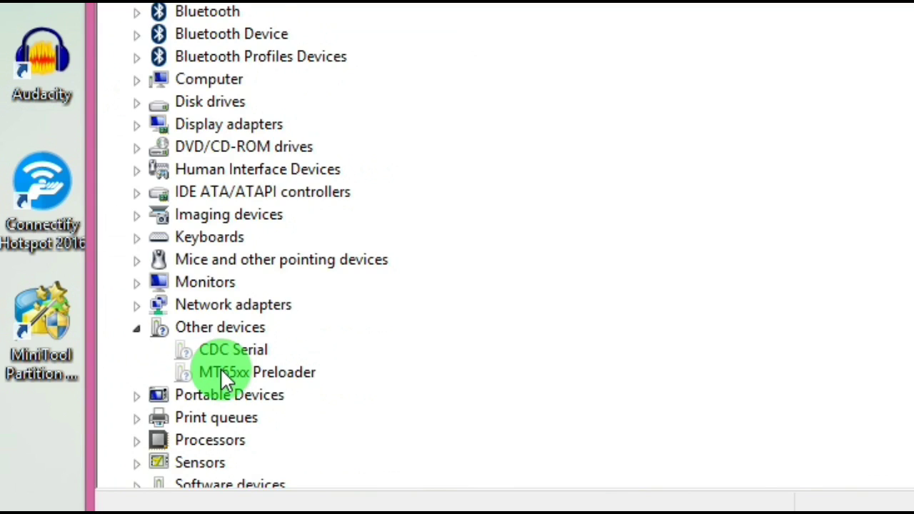
- Start a manual driver update for MT65xx Preloader, picking from the computer's driver list with Show All Devices as the hardware type
left_click(234, 372)
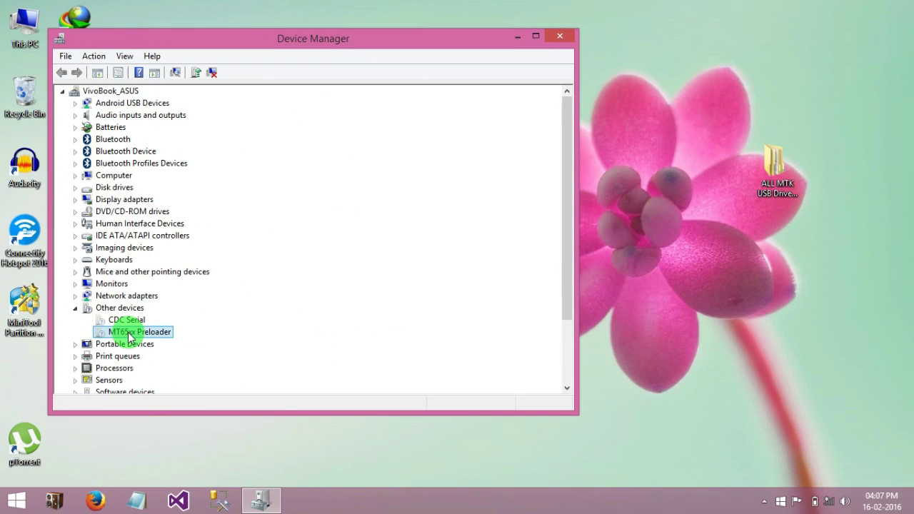
right_click(129, 333)
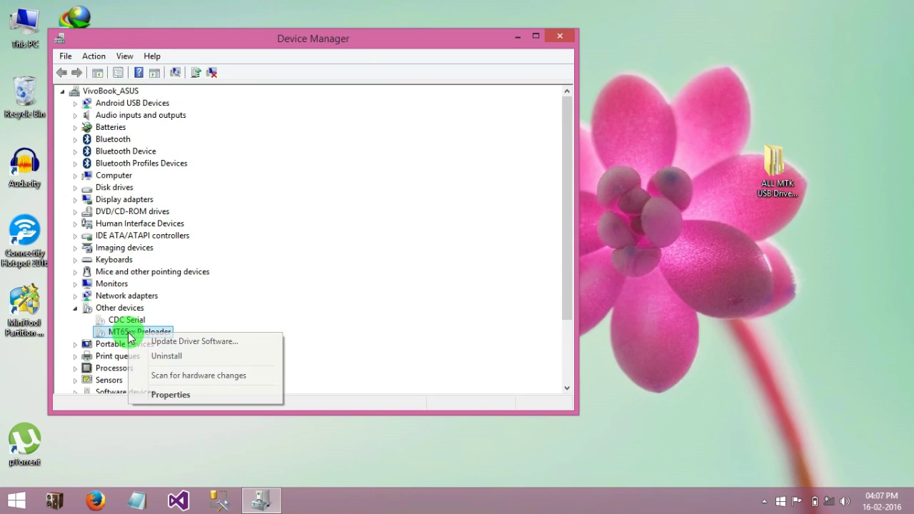
left_click(177, 344)
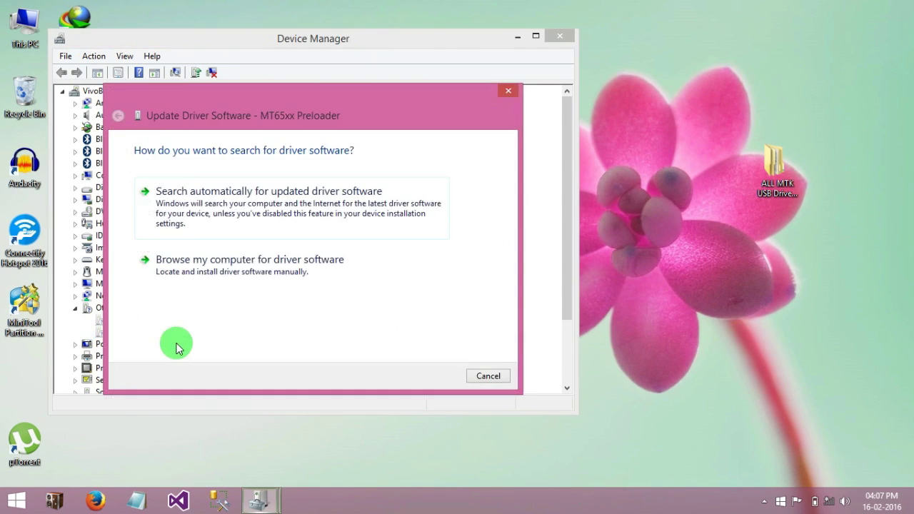
left_click(224, 279)
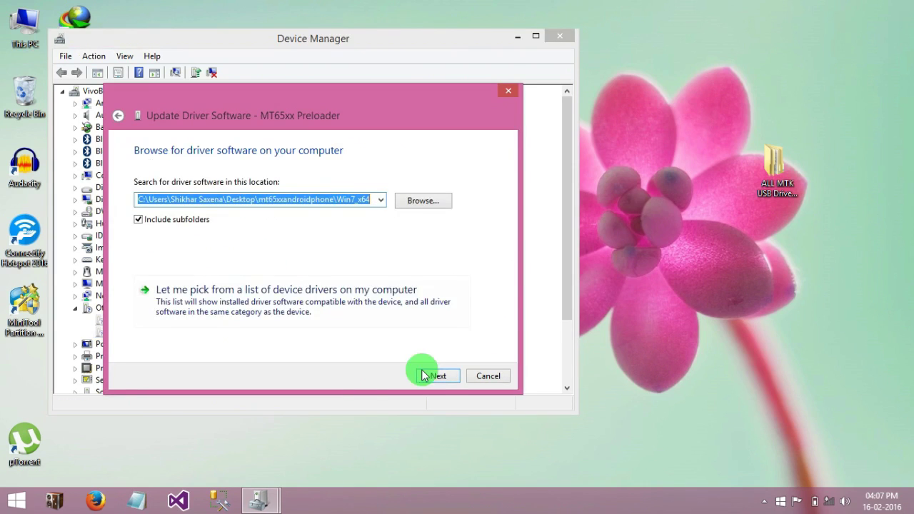
left_click(353, 301)
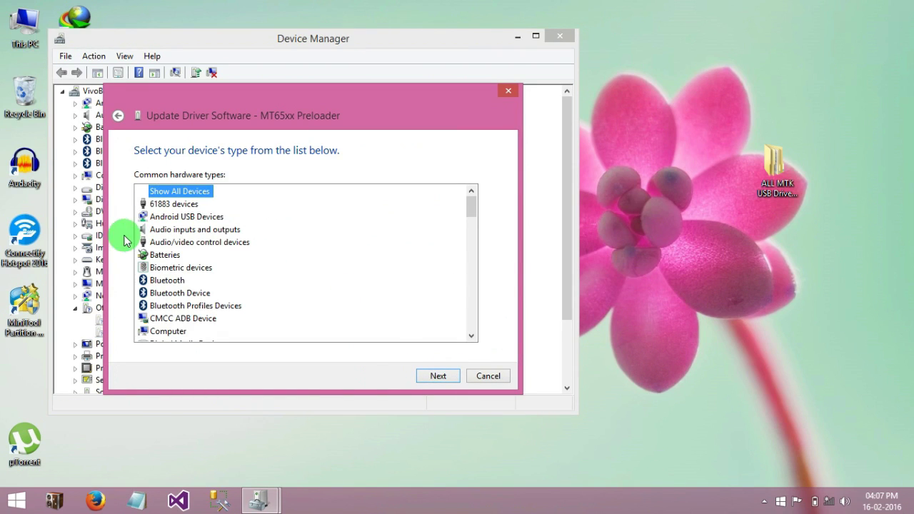
left_click(440, 376)
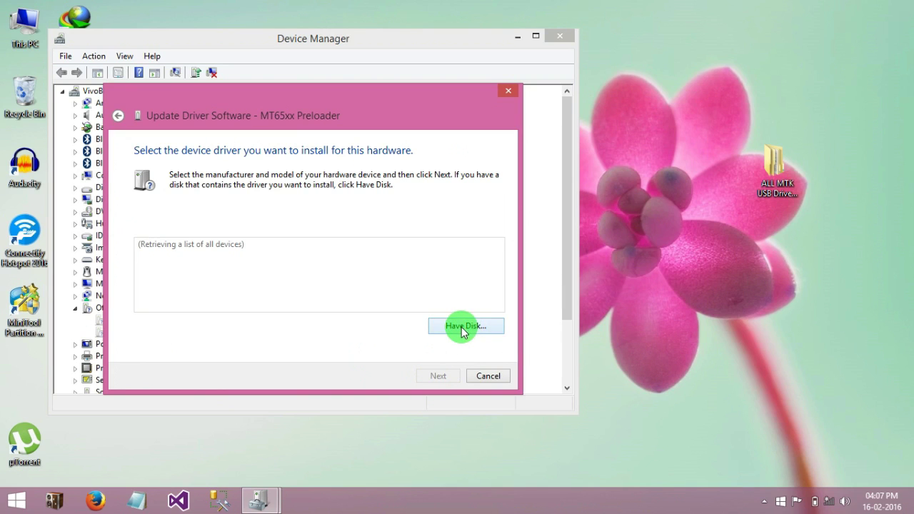
- Choose the setup information file in the Win7 subfolder of MT65xx Preloader, inside the desktop's ALL MTK USB Driver 2014 v 0.8.2 folder, as the disk driver
left_click(464, 326)
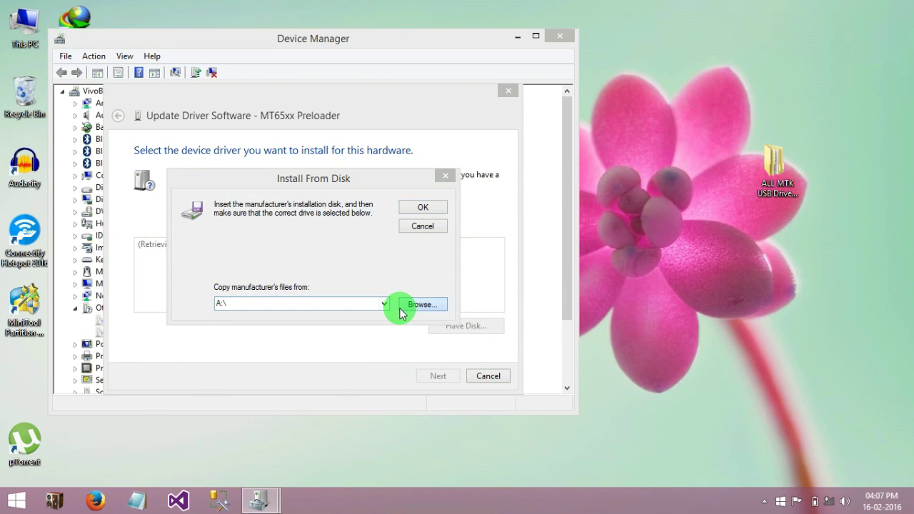
left_click(401, 310)
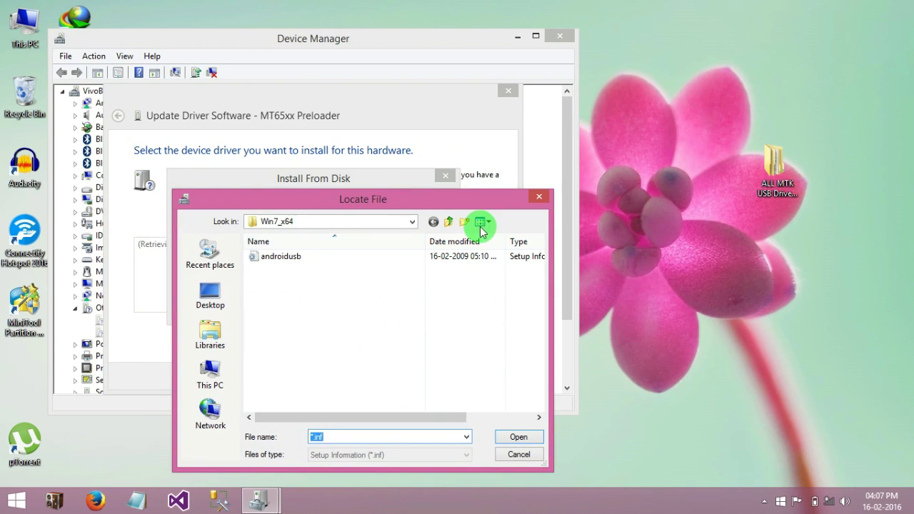
left_click(215, 311)
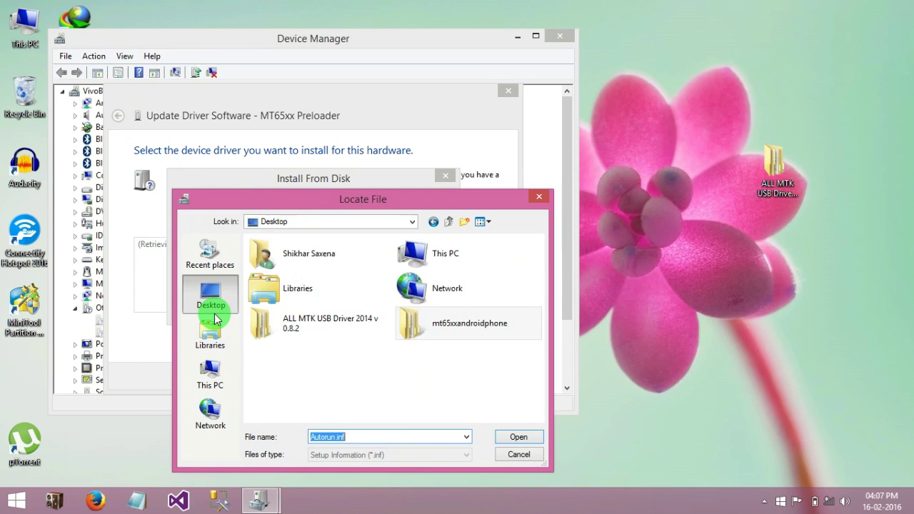
left_click(524, 330)
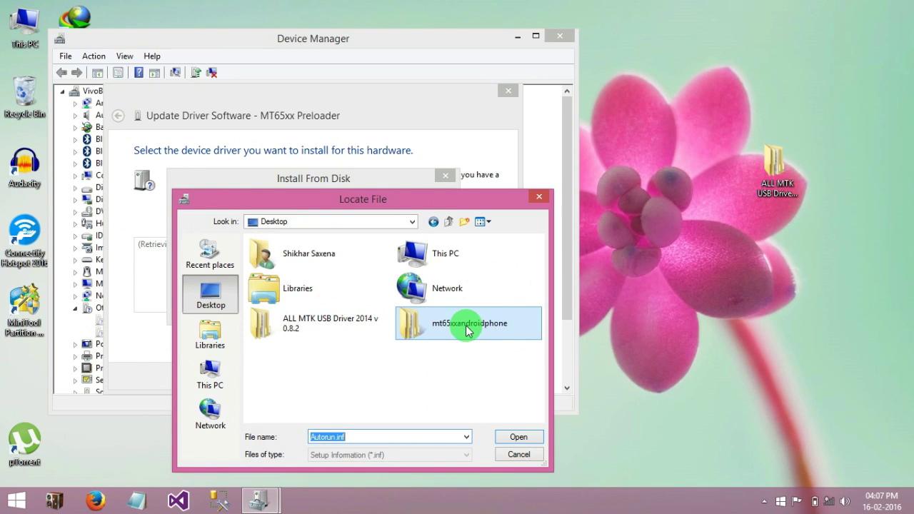
double_click(333, 327)
double_click(299, 267)
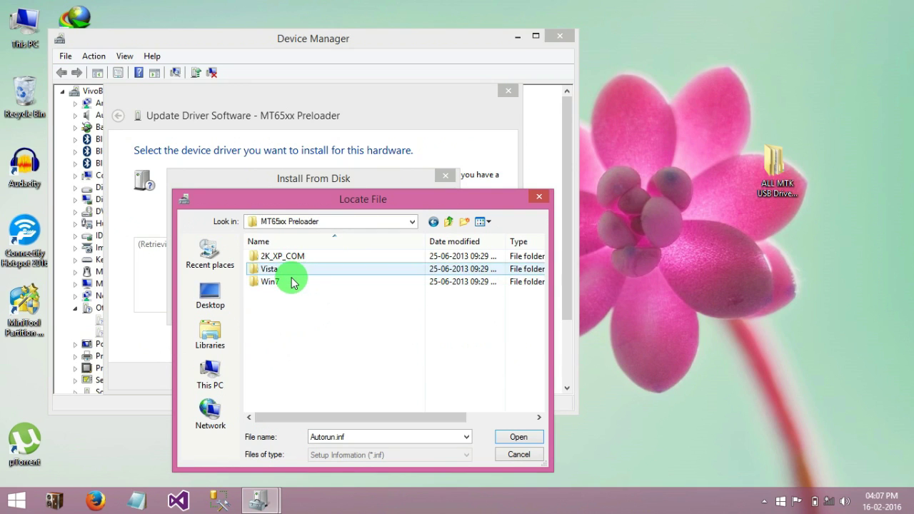
double_click(291, 280)
double_click(290, 269)
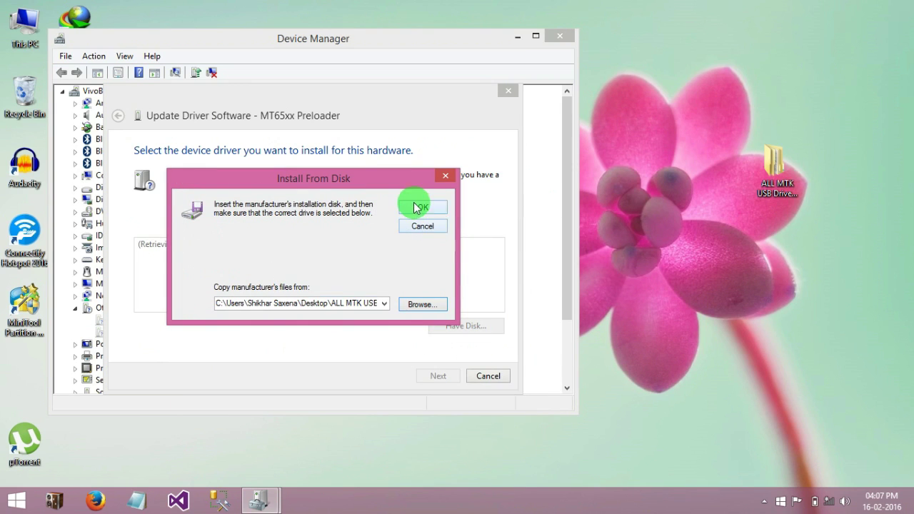
- Install the chosen preloader driver despite its unverified publisher and close the update wizard
left_click(415, 206)
left_click(438, 376)
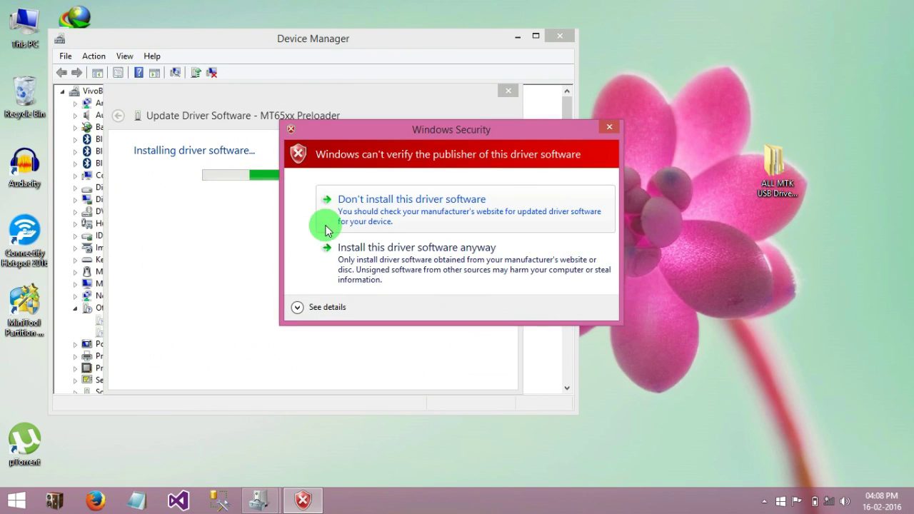
left_click(359, 267)
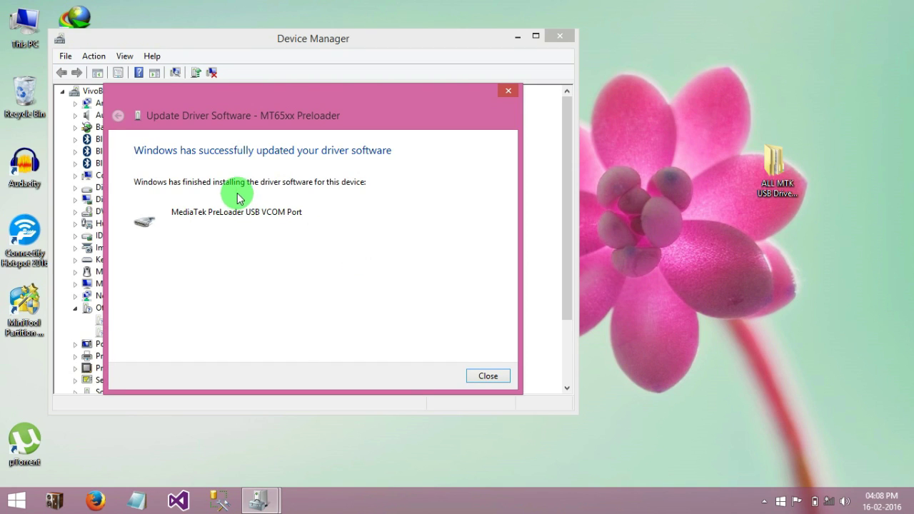
left_click(487, 377)
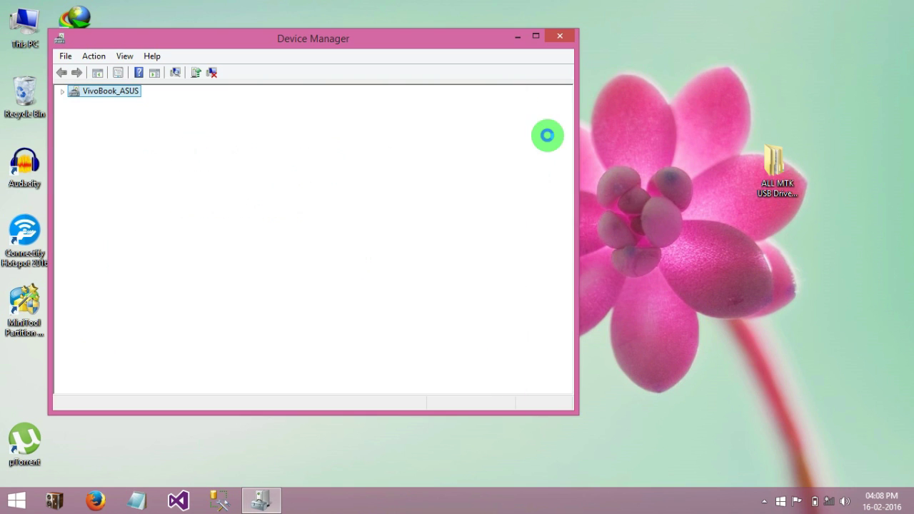
- Close Device Manager and refresh the desktop
left_click(559, 38)
right_click(560, 37)
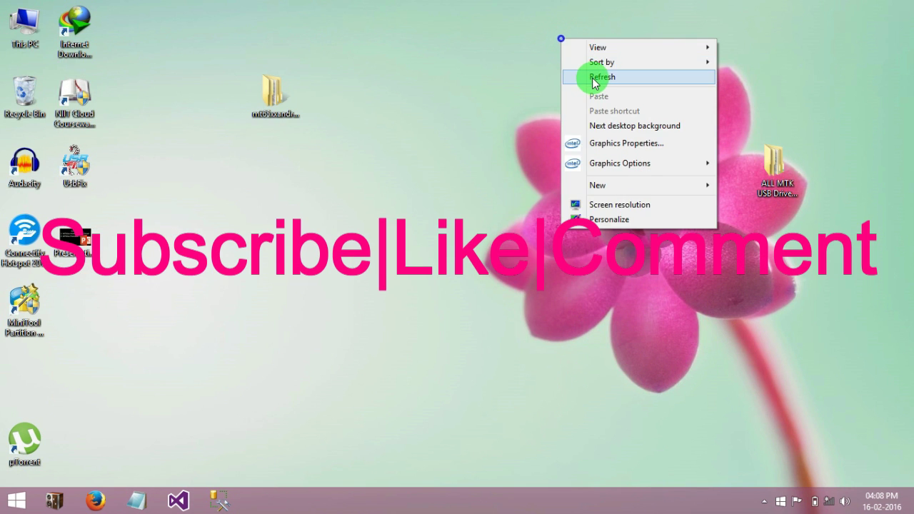
left_click(593, 78)
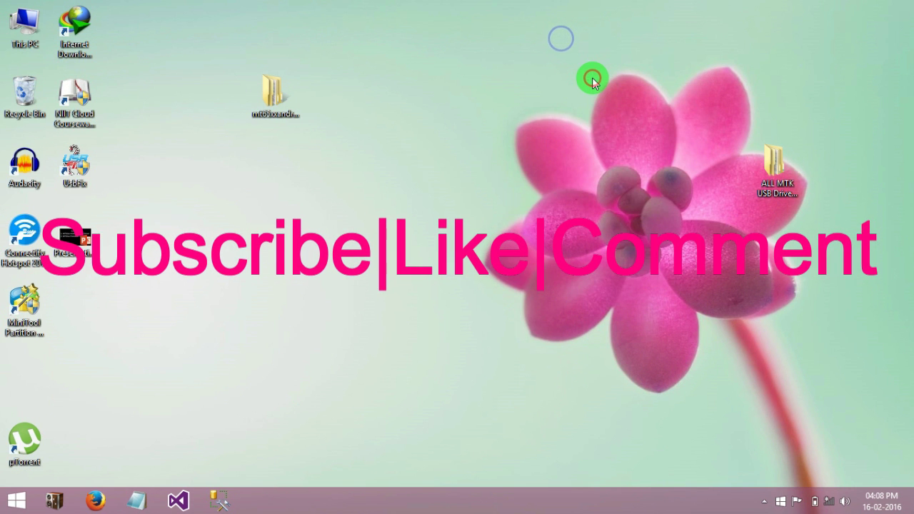